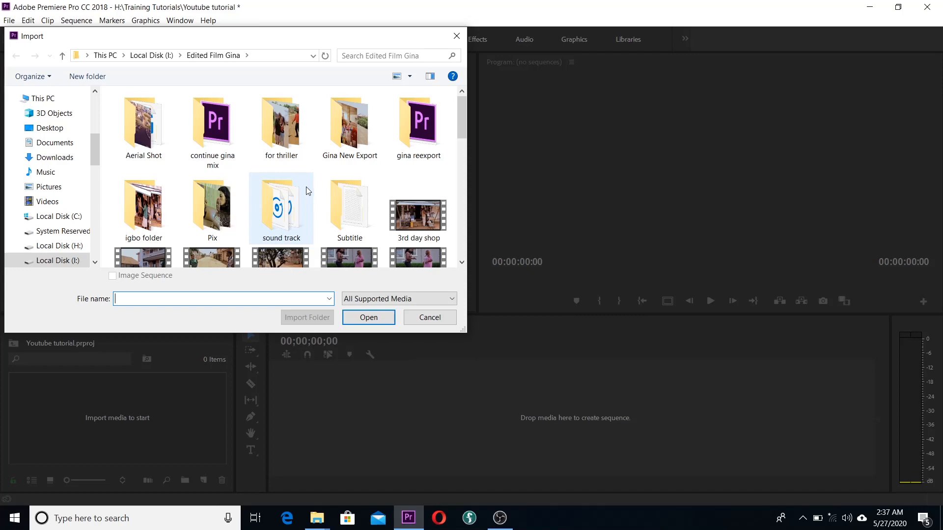
# Step: Import the "collins and girlfriend" video from the Edited Film Gina folder into the project
pyautogui.scroll(-8, 305, 187)
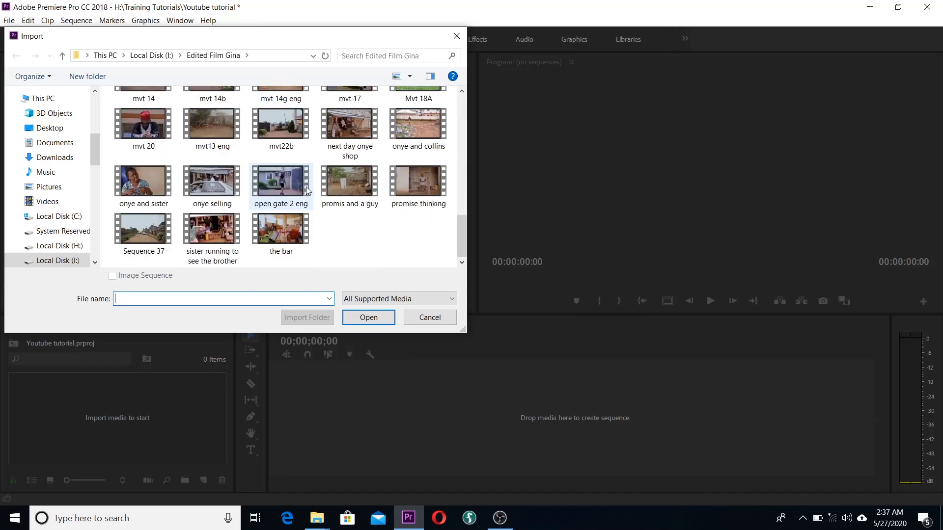
pyautogui.scroll(6, 305, 187)
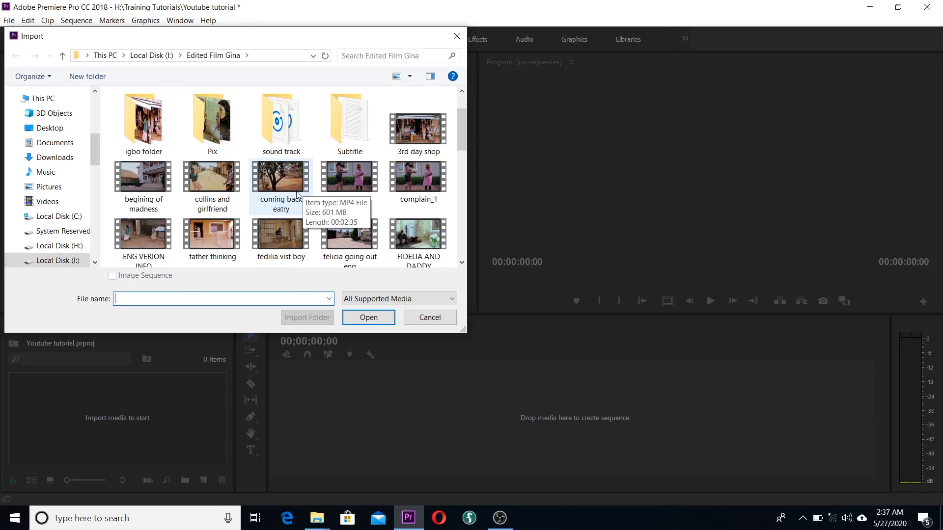
pyautogui.click(205, 187)
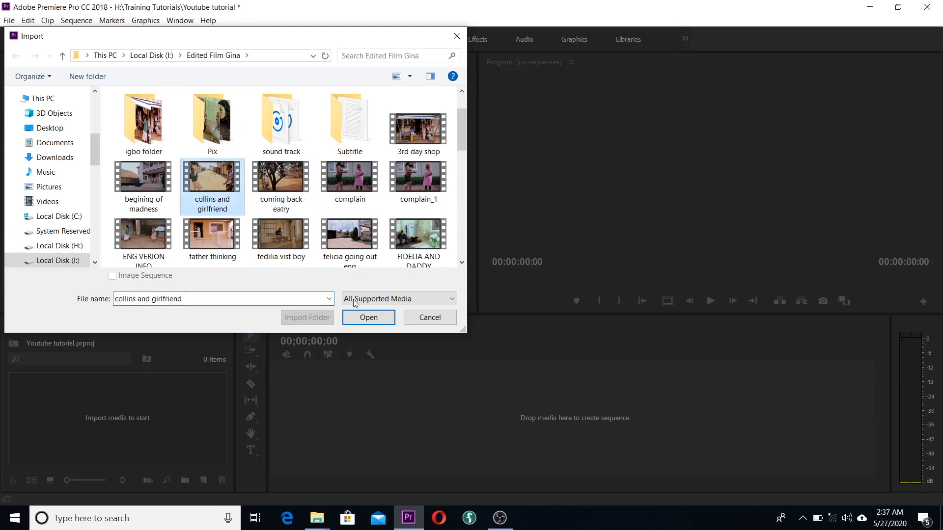
pyautogui.click(369, 318)
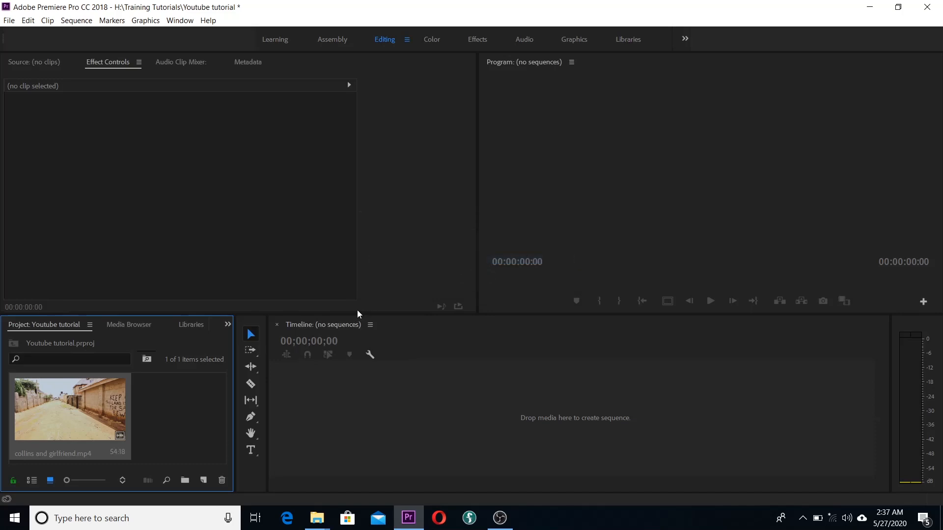
# Step: Import the "open gate 2 eng" video from the Edited Film Gina folder into the project
pyautogui.click(9, 21)
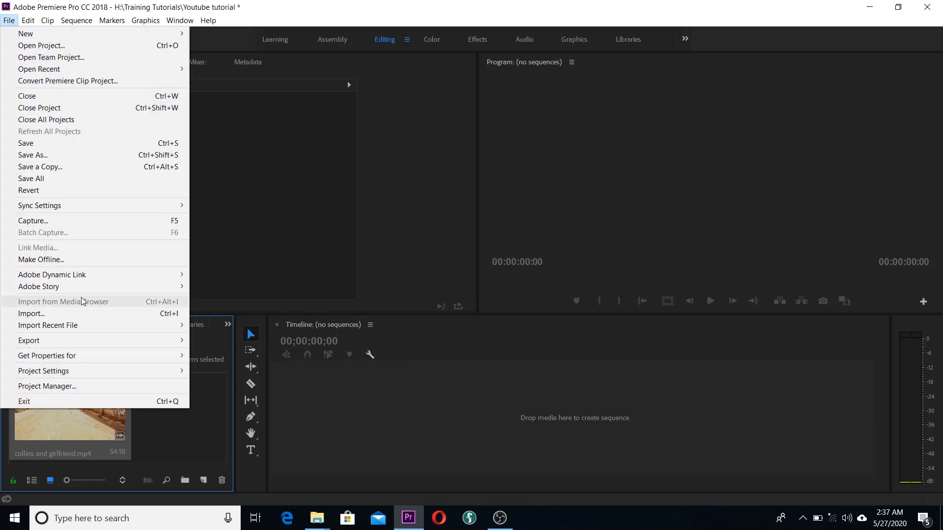
pyautogui.click(87, 313)
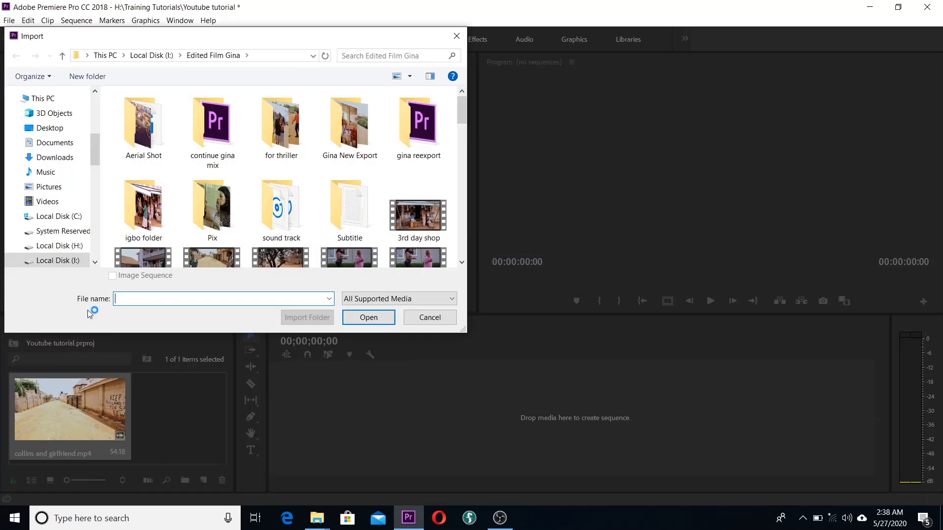
pyautogui.scroll(-10, 215, 264)
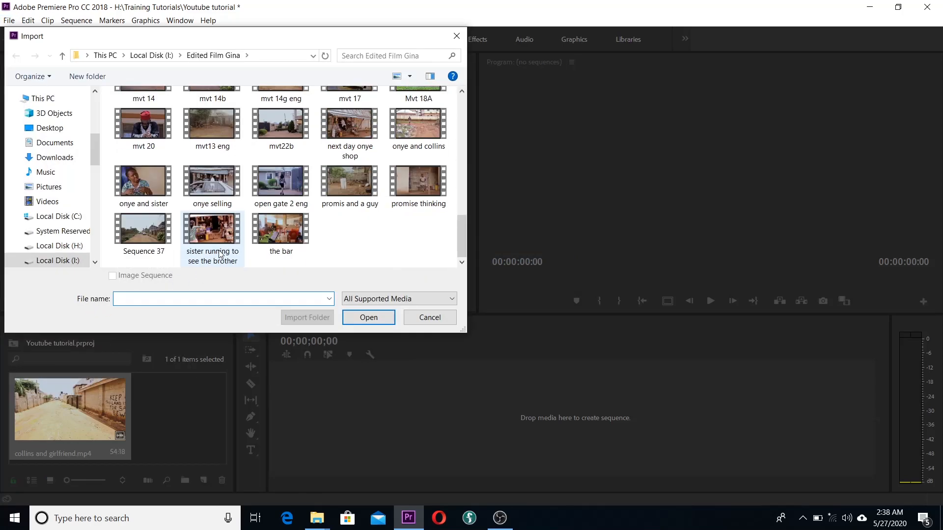
pyautogui.click(287, 178)
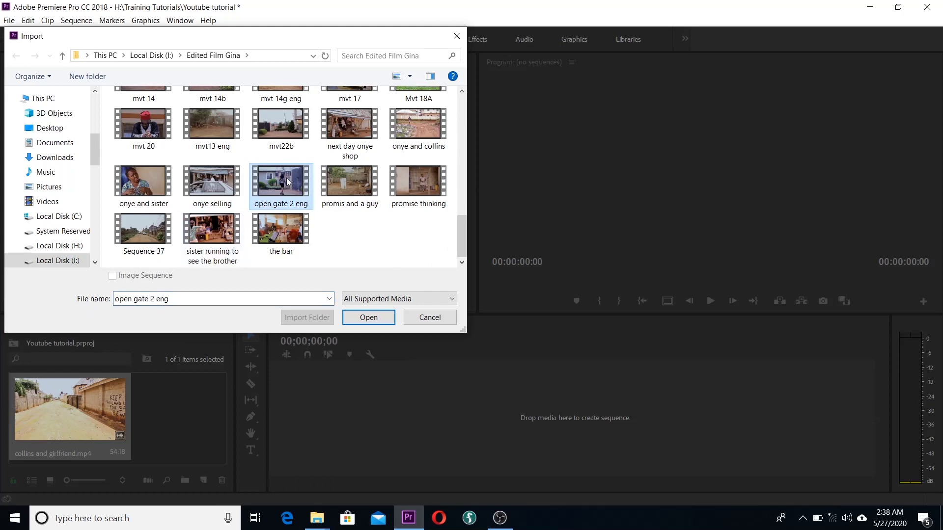
pyautogui.click(365, 320)
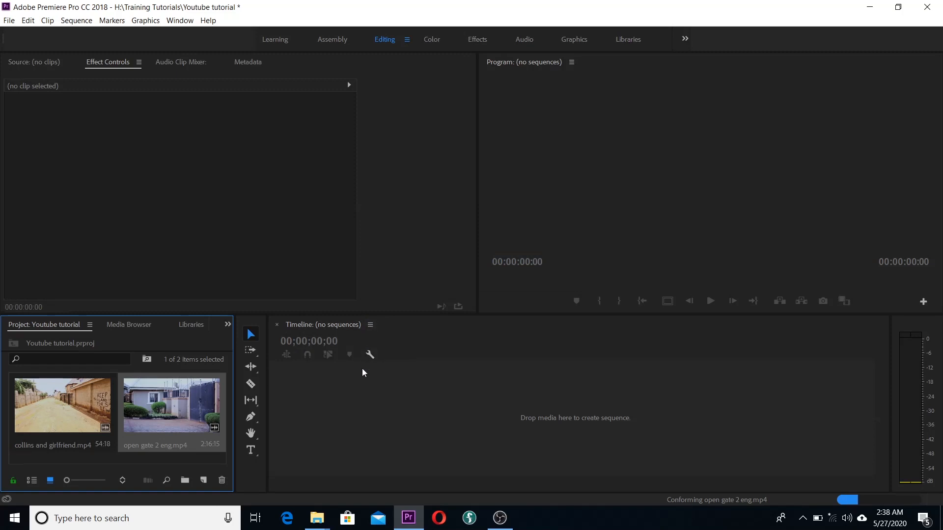
# Step: Import the "mvt 1 e eng" video from the Edited Film Gina folder into the project
pyautogui.hotkey('ctrl', 'i')
pyautogui.scroll(-5, 295, 167)
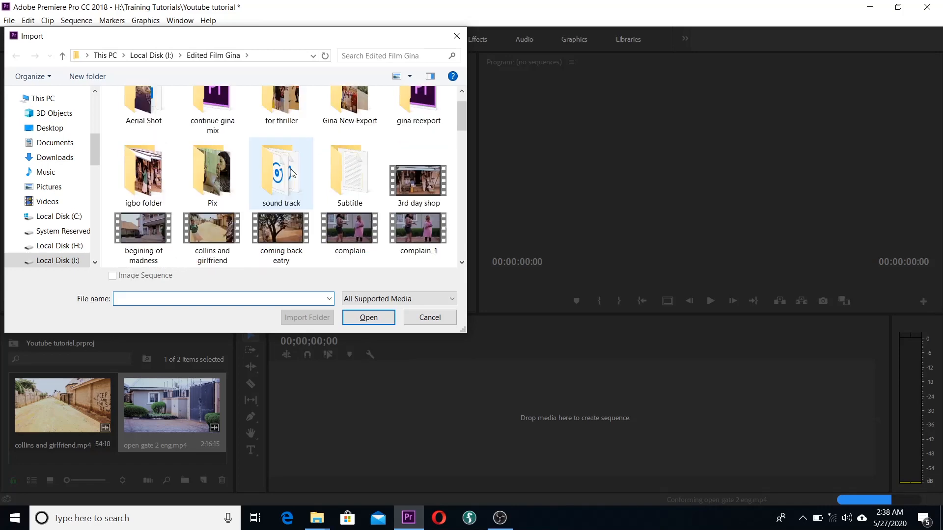
pyautogui.click(412, 205)
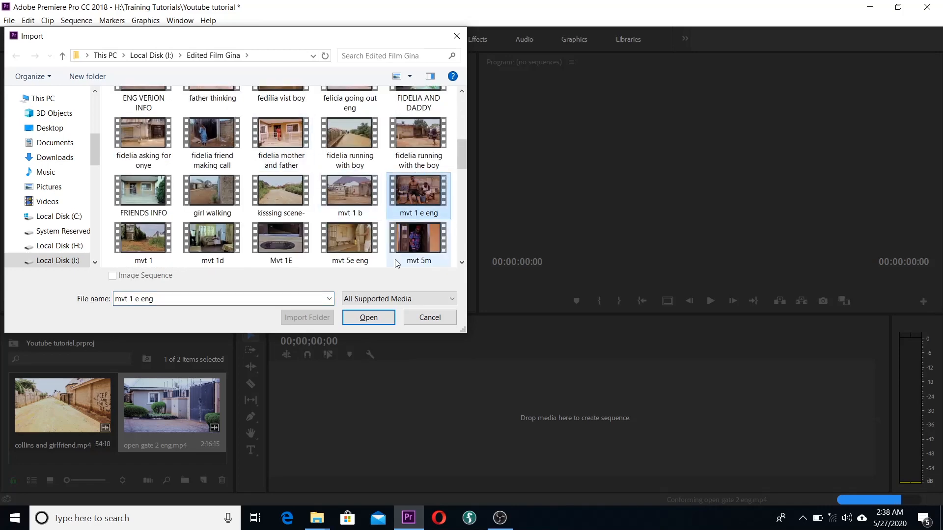
pyautogui.click(362, 322)
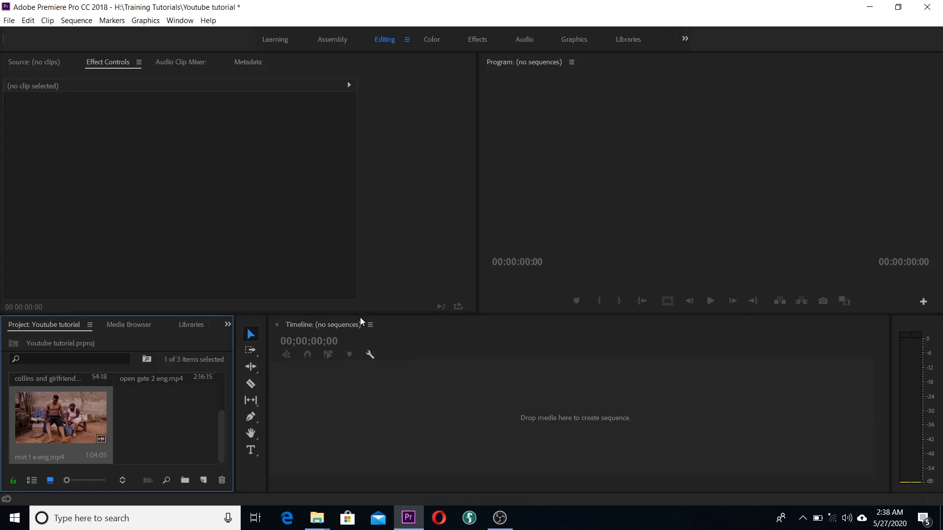
# Step: Create a new sequence with the AVCHD 1080p25 preset and the default name, and close it in the timeline
pyautogui.click(10, 21)
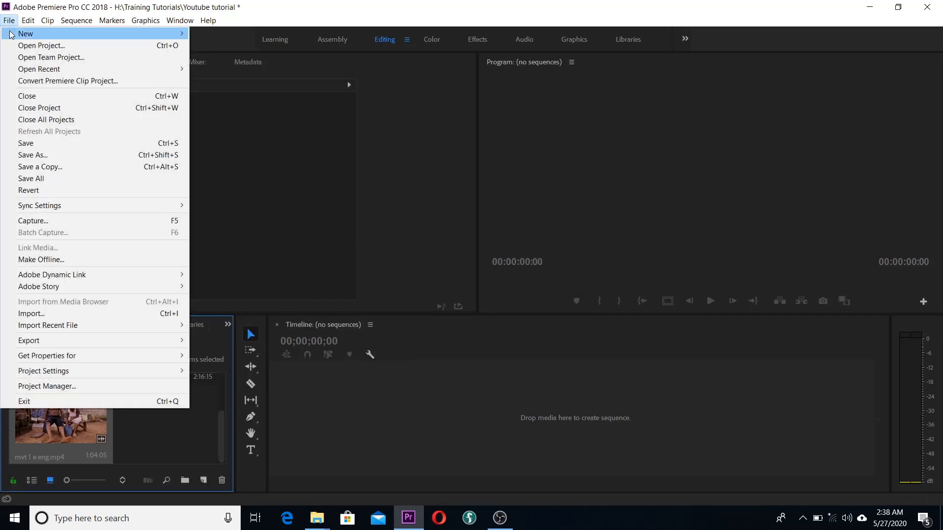
pyautogui.moveTo(19, 34)
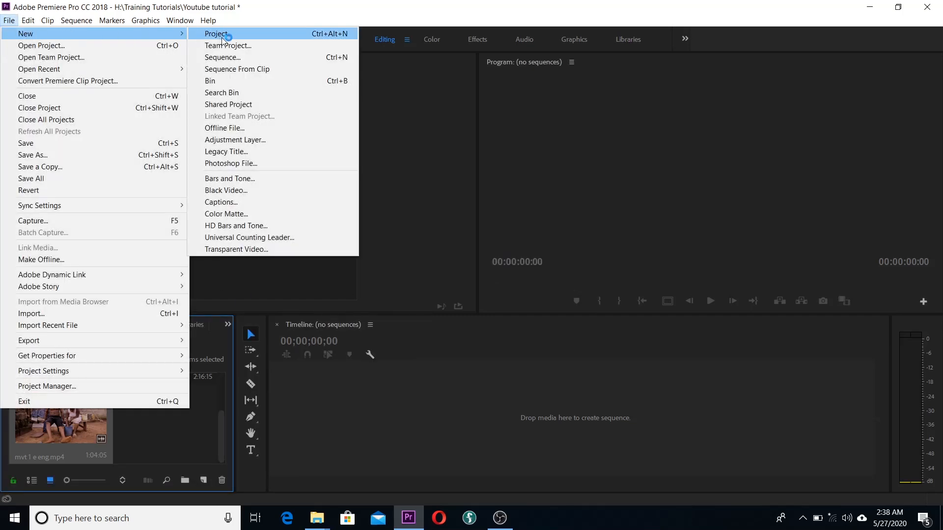
pyautogui.click(241, 58)
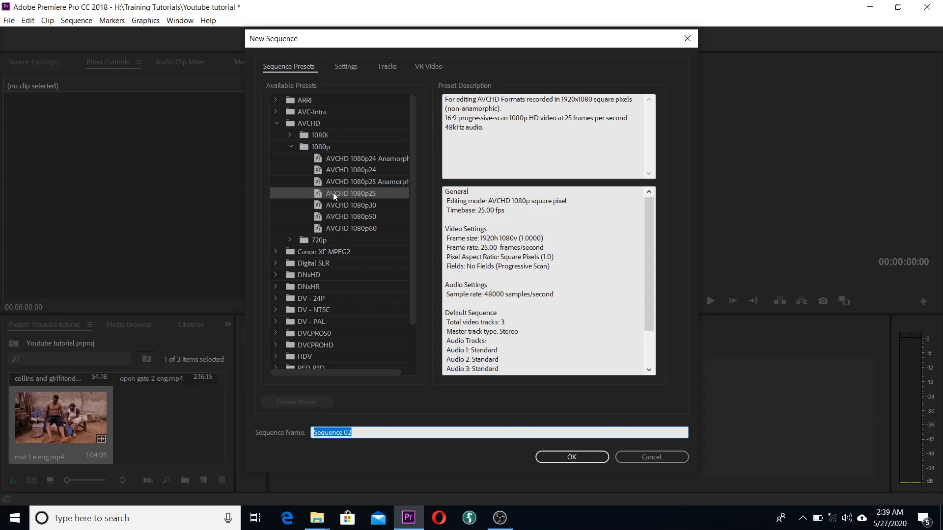
pyautogui.click(273, 123)
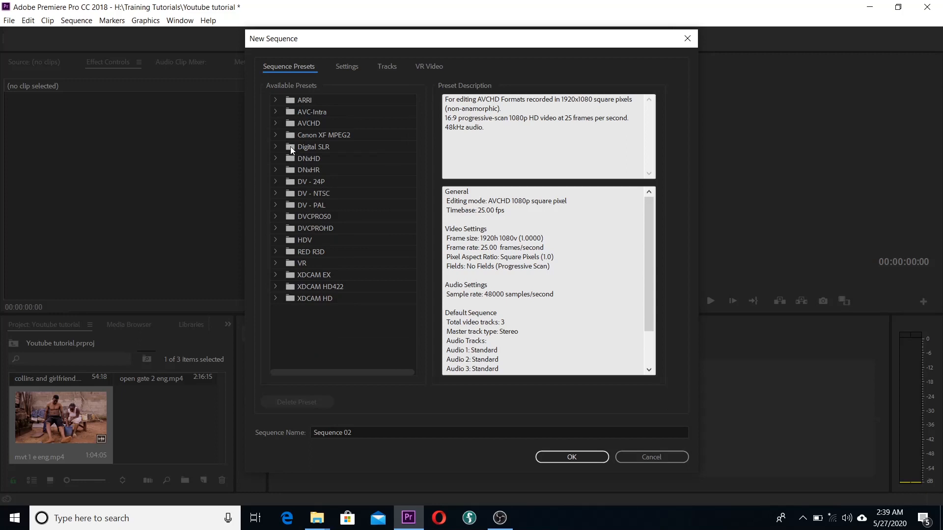
pyautogui.click(278, 123)
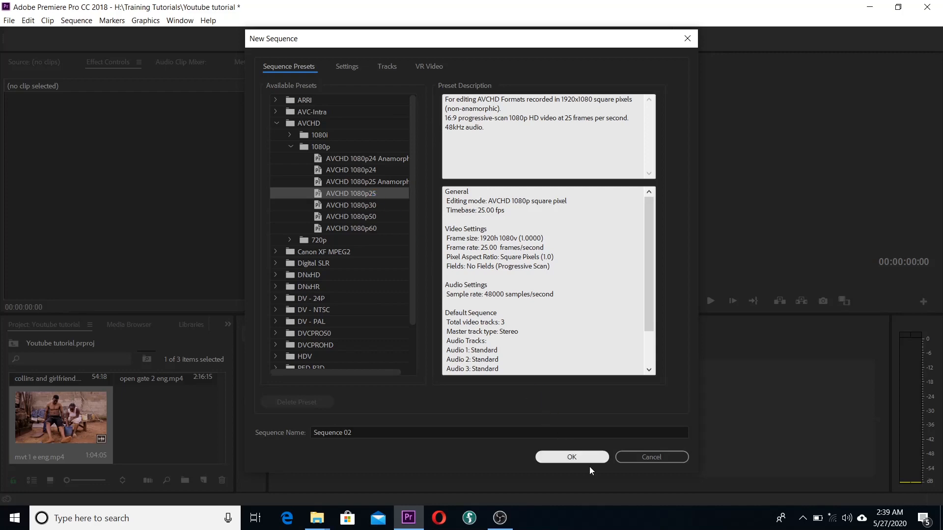
pyautogui.click(572, 457)
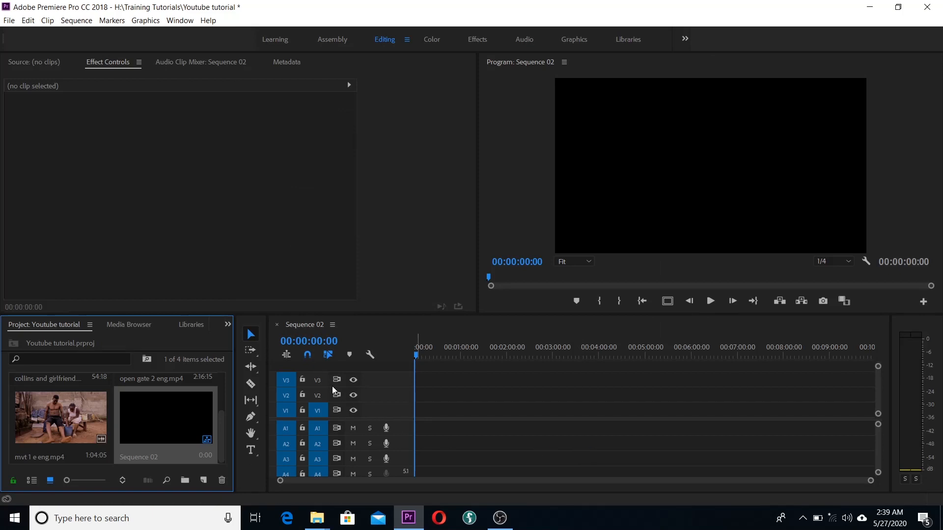
pyautogui.click(276, 325)
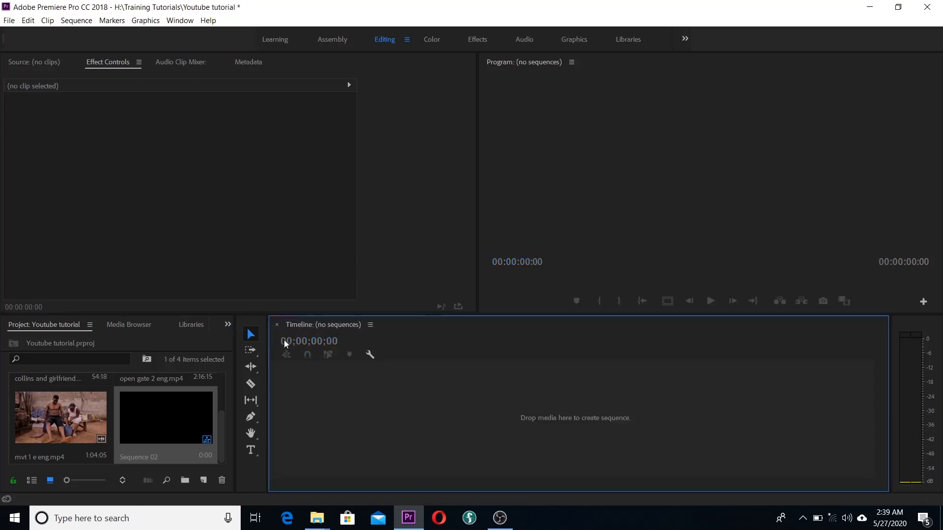
# Step: Create a new sequence from the "mvt 1 e eng" clip in the project, and close that sequence in the timeline
pyautogui.click(53, 407)
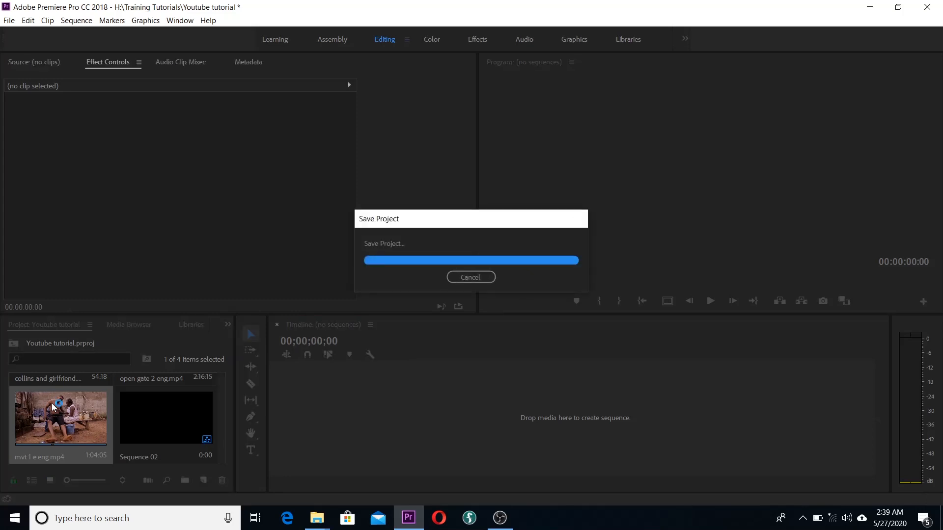
pyautogui.rightClick(53, 406)
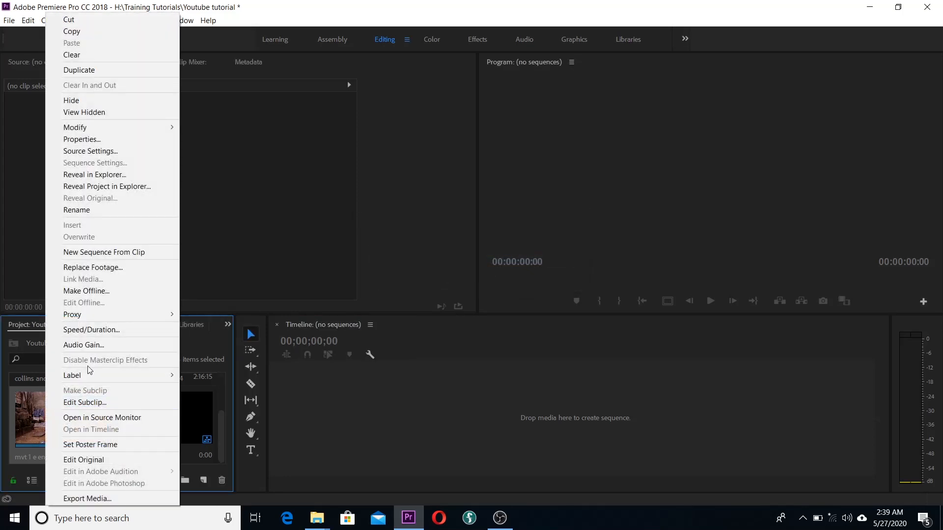
pyautogui.click(119, 253)
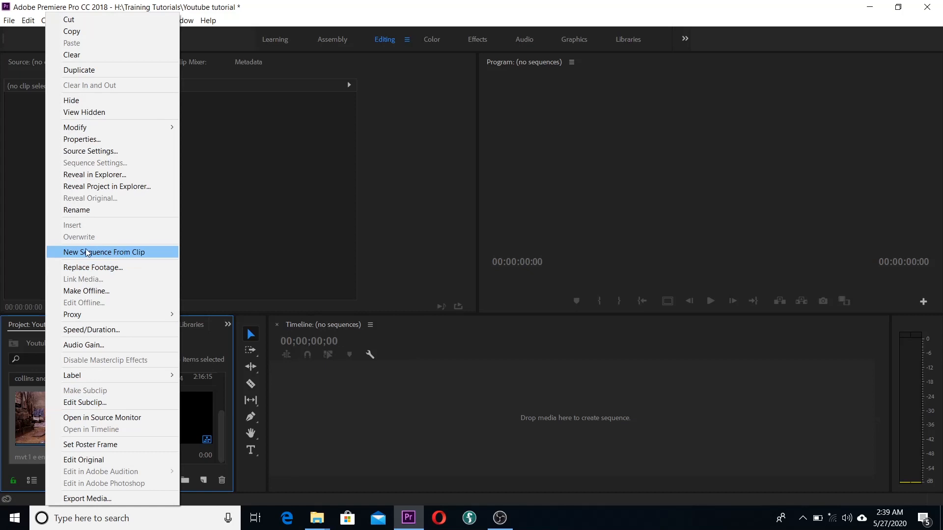
pyautogui.click(137, 254)
pyautogui.click(354, 408)
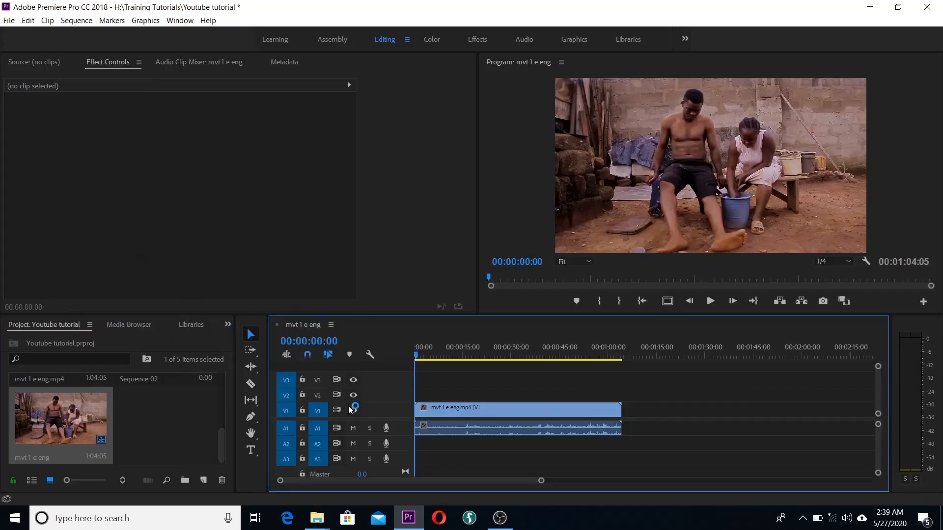
pyautogui.click(426, 406)
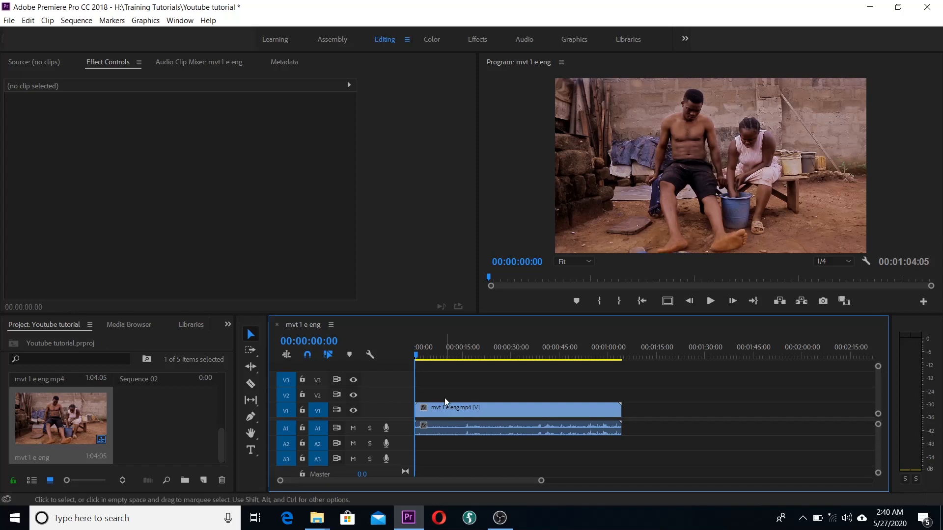
pyautogui.click(277, 325)
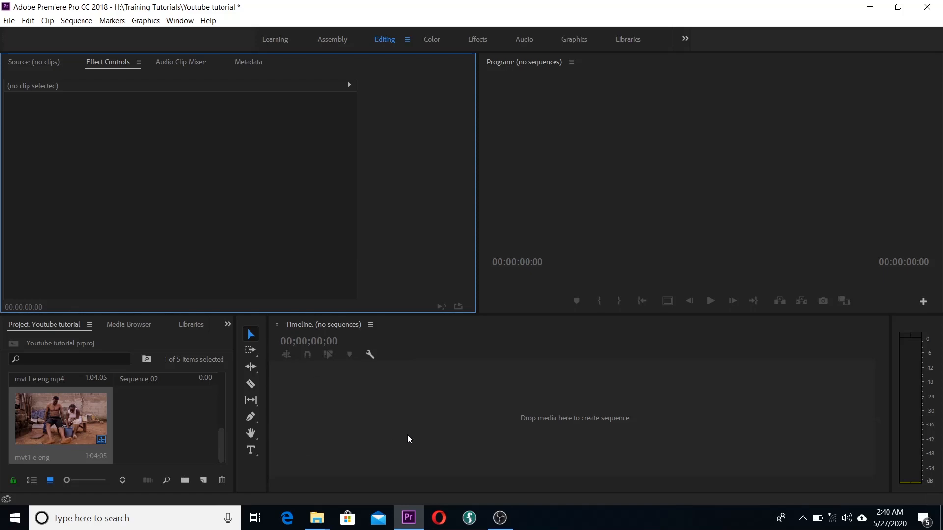
# Step: Switch to the Edited Film Gina folder in File Explorer and drop the "mvt 5m" video onto Premiere Pro's empty timeline to create a sequence
pyautogui.click(872, 5)
pyautogui.click(706, 137)
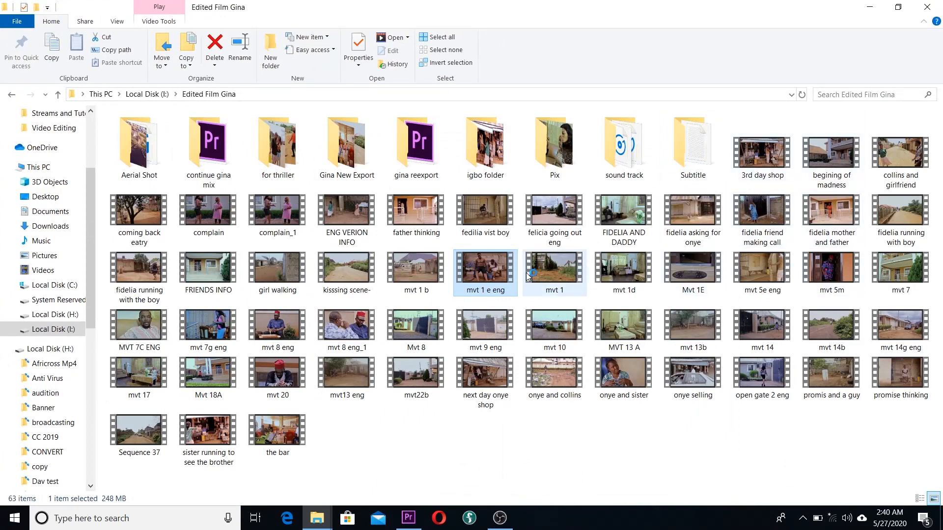
pyautogui.moveTo(834, 266); pyautogui.dragTo(524, 441)
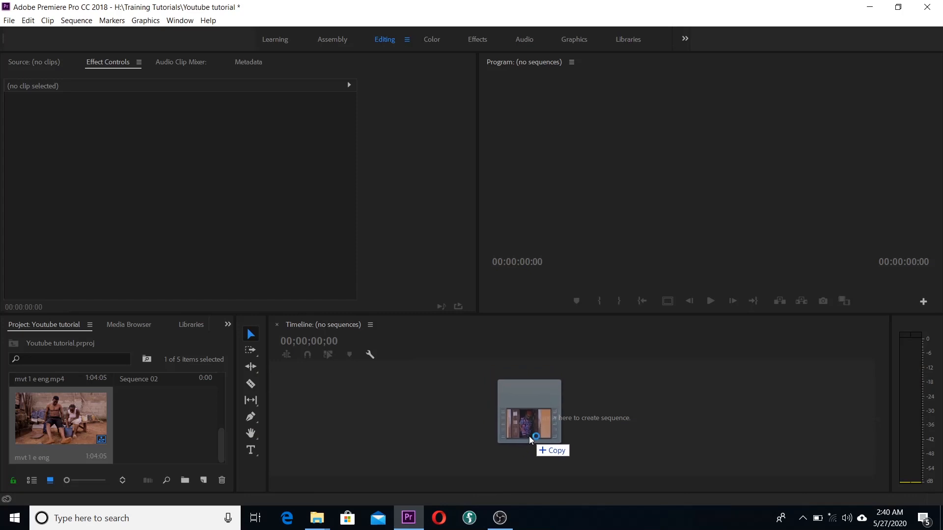
pyautogui.moveTo(529, 436); pyautogui.dragTo(714, 448)
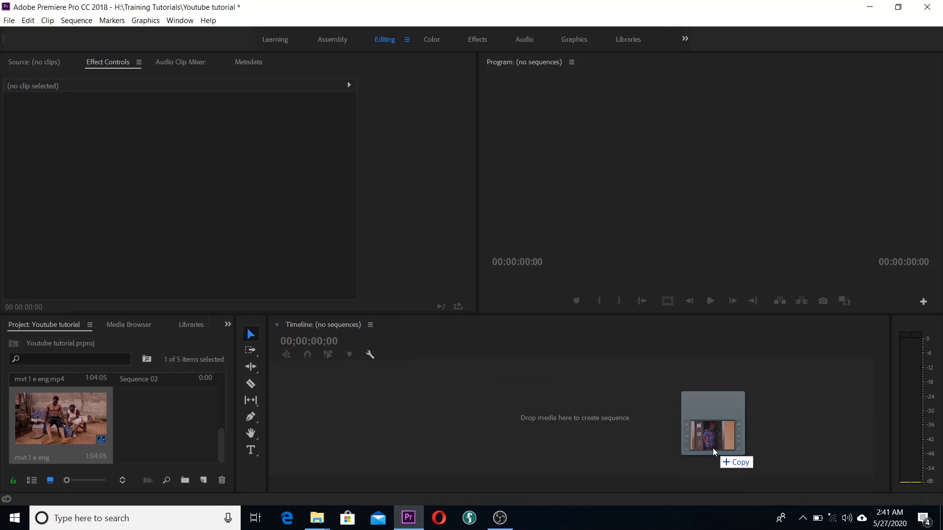
pyautogui.moveTo(713, 449); pyautogui.dragTo(565, 438)
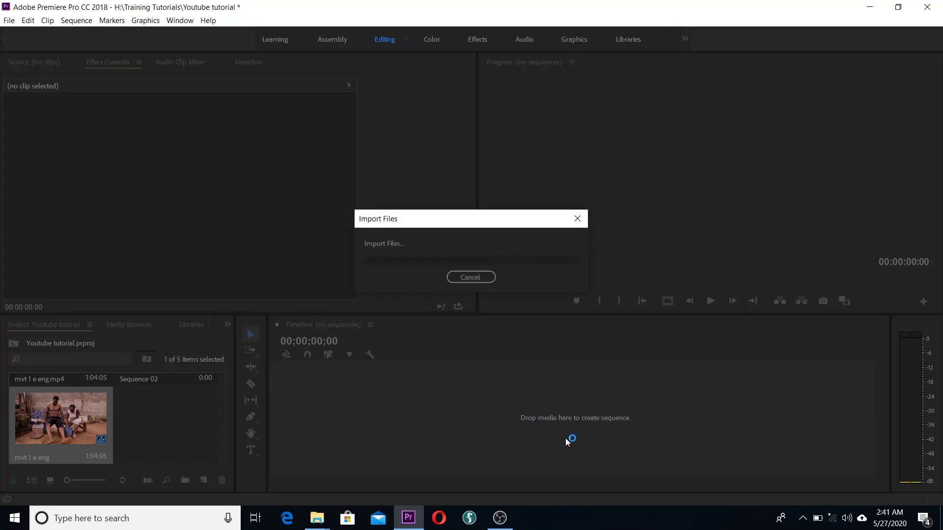